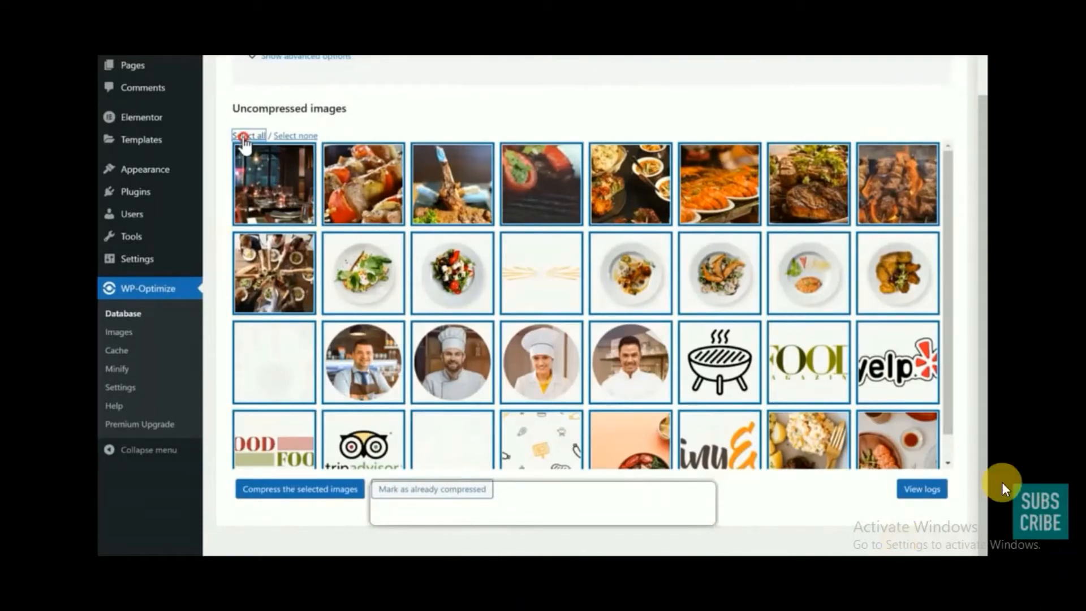
# - Compress all the selected uncompressed images, and inspect the plated-food image on the dinyeat.com page
pyautogui.click(281, 493)
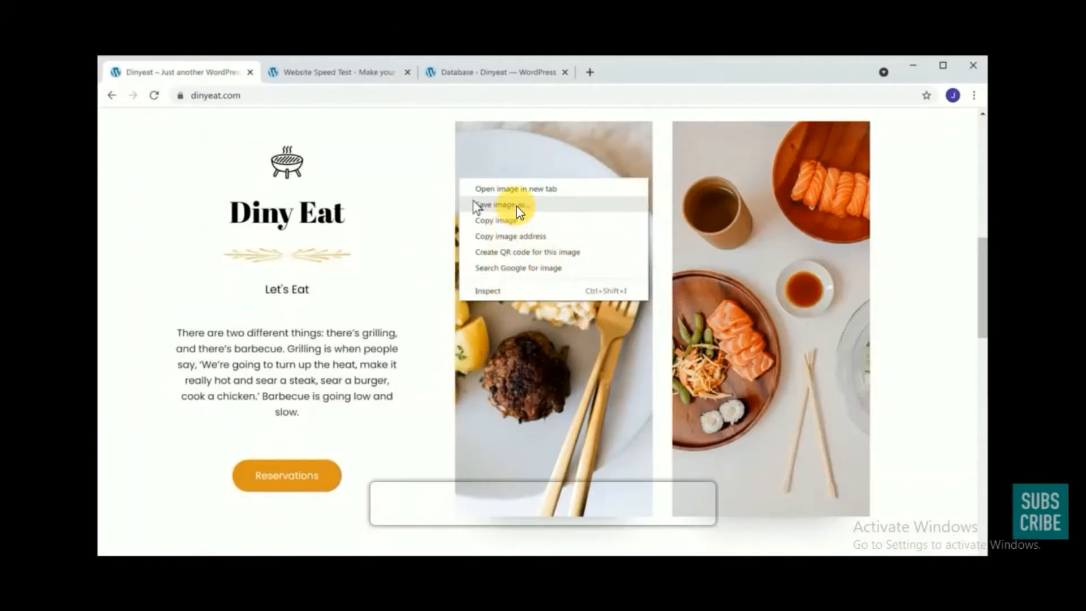
pyautogui.click(509, 291)
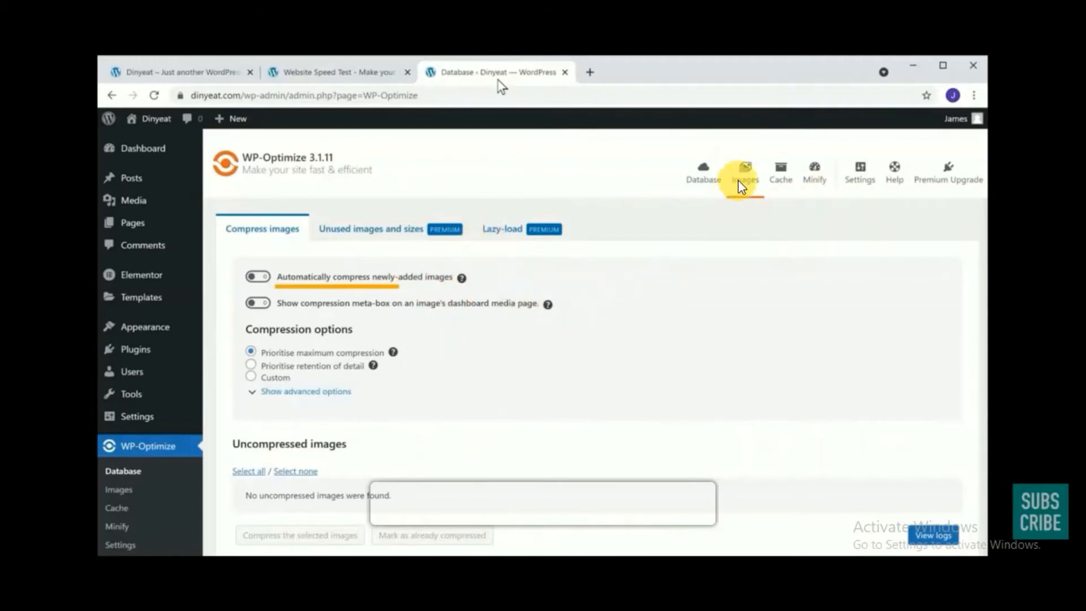
# - Turn on automatic compression of newly-added images and open the WP-Optimize cache settings
pyautogui.click(784, 180)
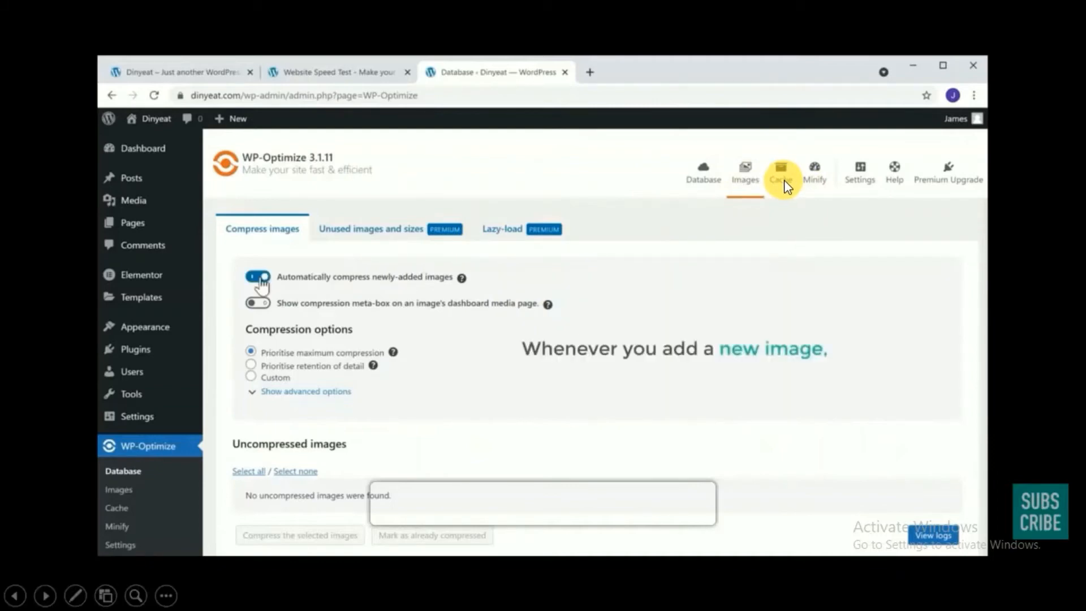
pyautogui.click(782, 183)
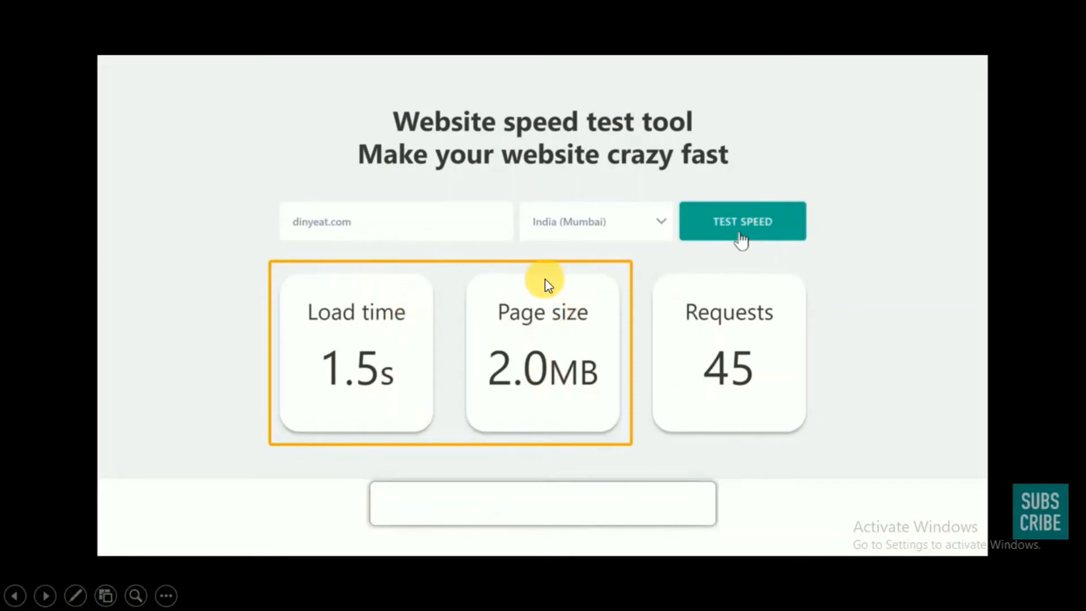
# - Compare the load time, page size and requests of the two dinyeat.com speed tests
pyautogui.click(733, 365)
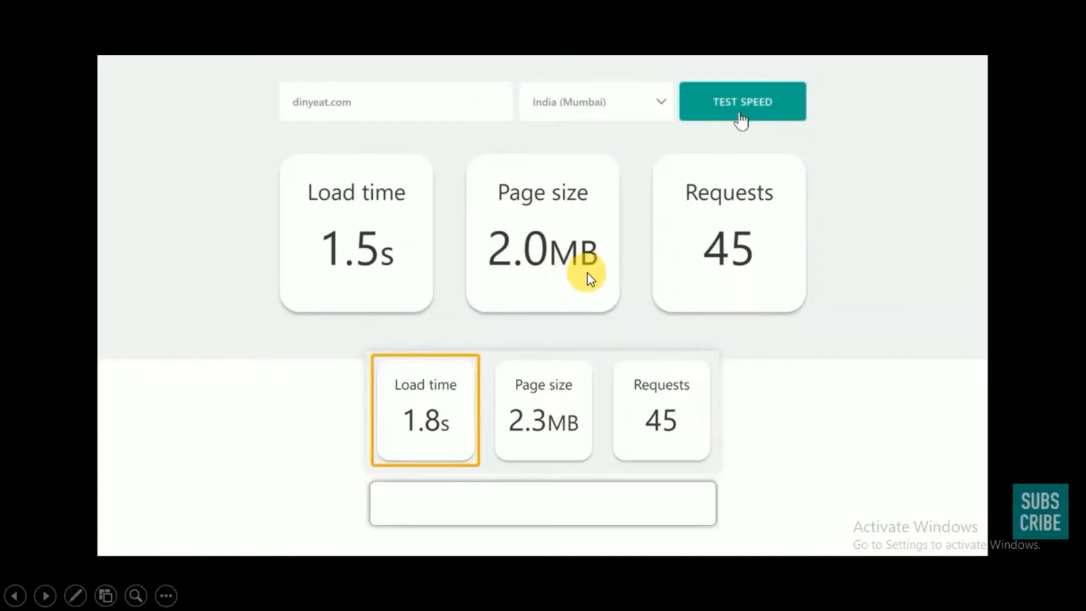
pyautogui.click(656, 250)
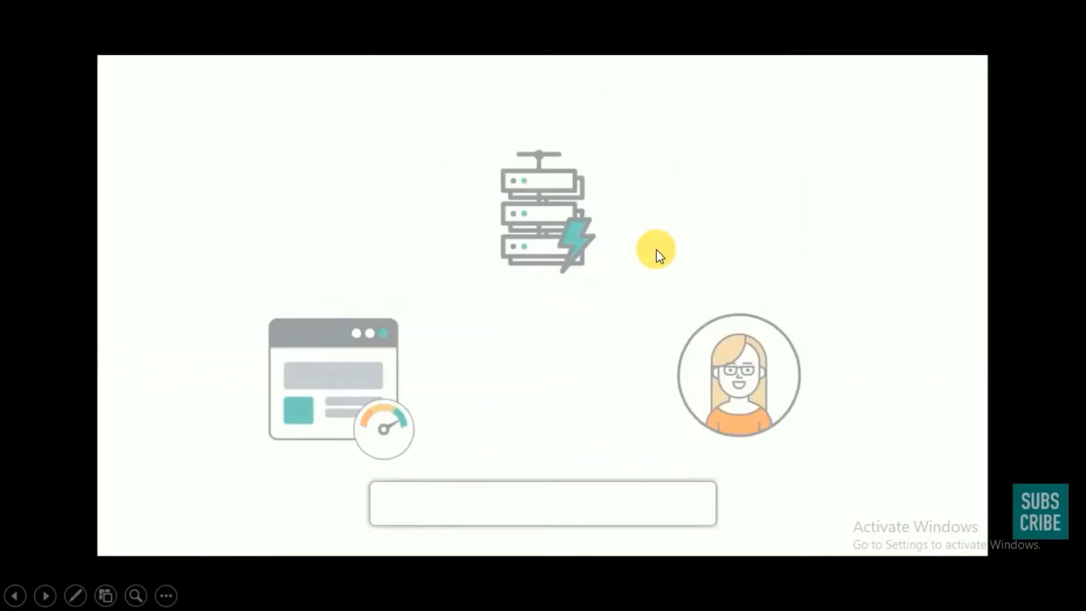
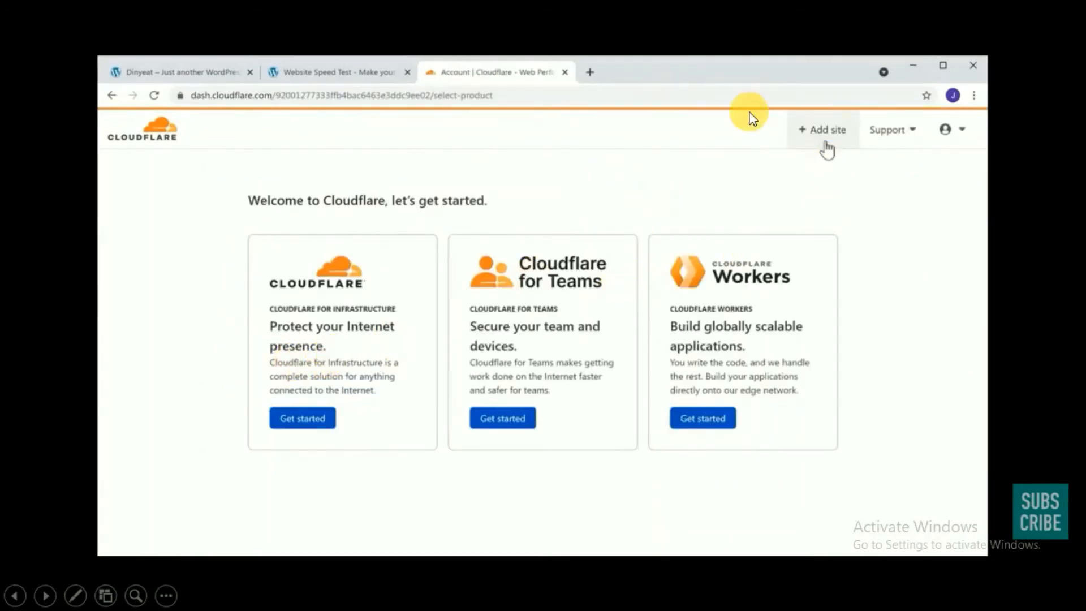
# - Add the site dinyeat.com to the Cloudflare account, using the URL copied from the website
pyautogui.click(804, 131)
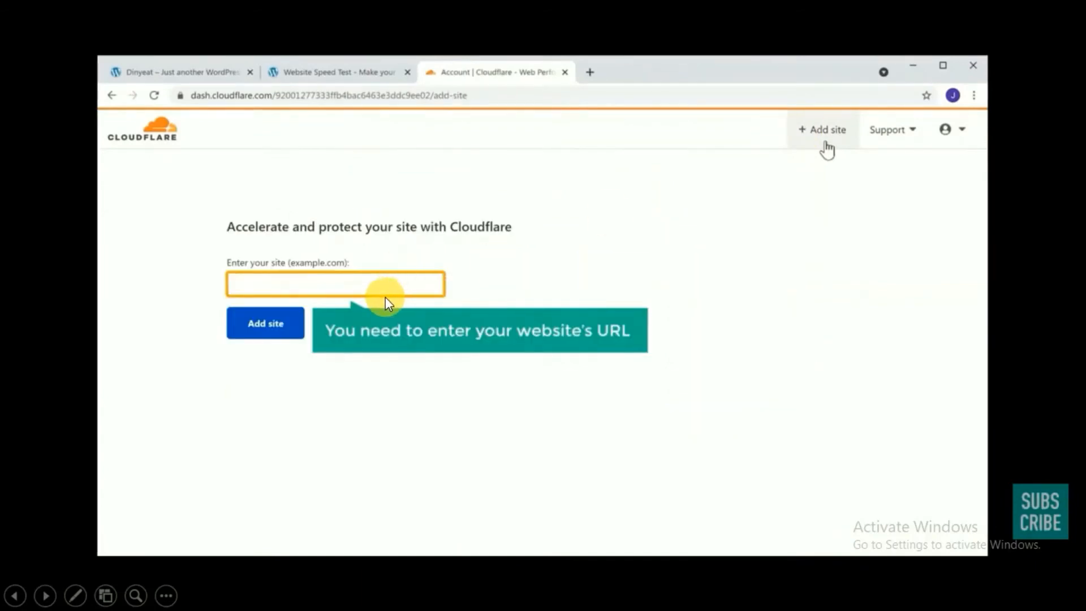
pyautogui.click(383, 279)
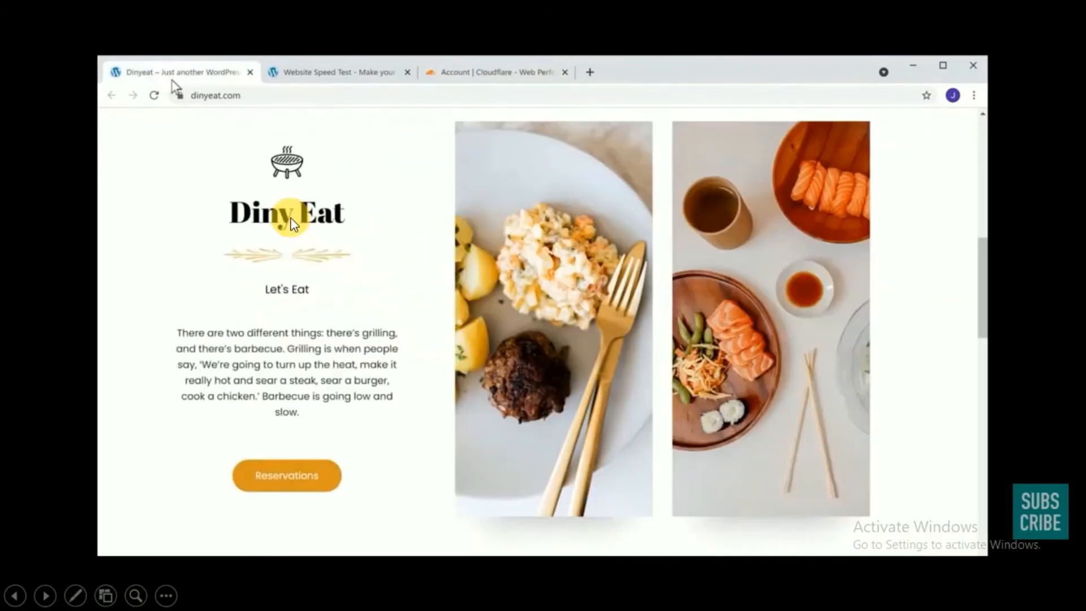
pyautogui.click(241, 99)
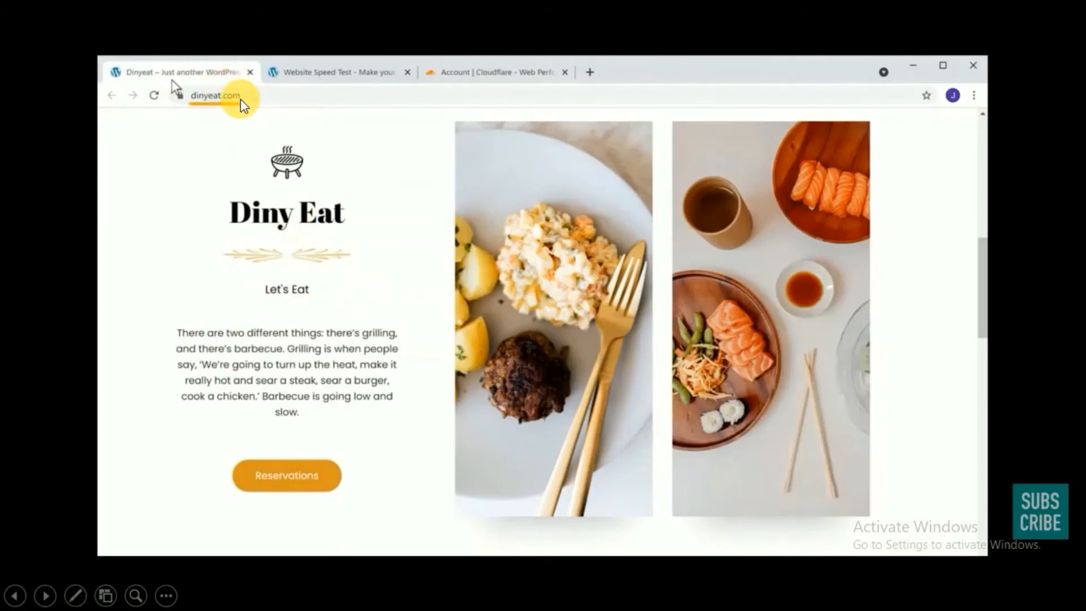
pyautogui.click(241, 100)
pyautogui.click(232, 101)
pyautogui.click(300, 284)
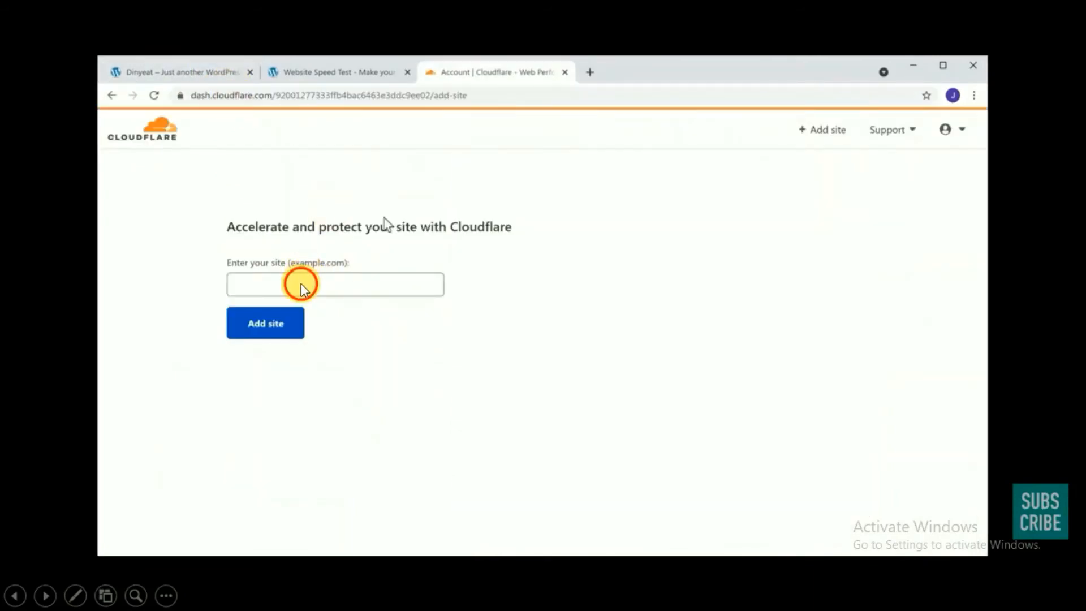
pyautogui.click(301, 284)
pyautogui.click(343, 294)
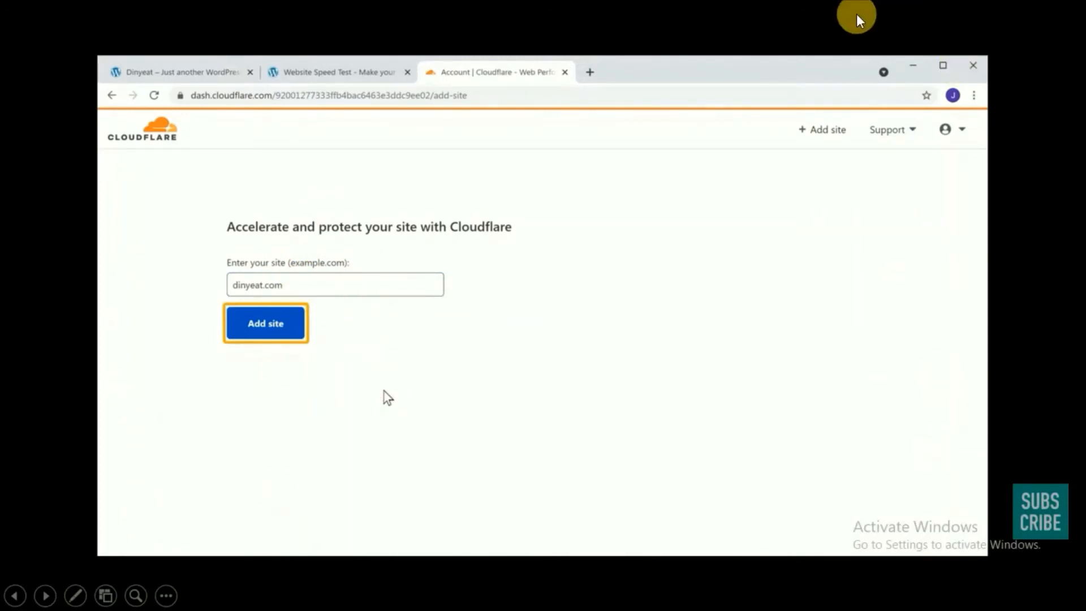
pyautogui.click(677, 295)
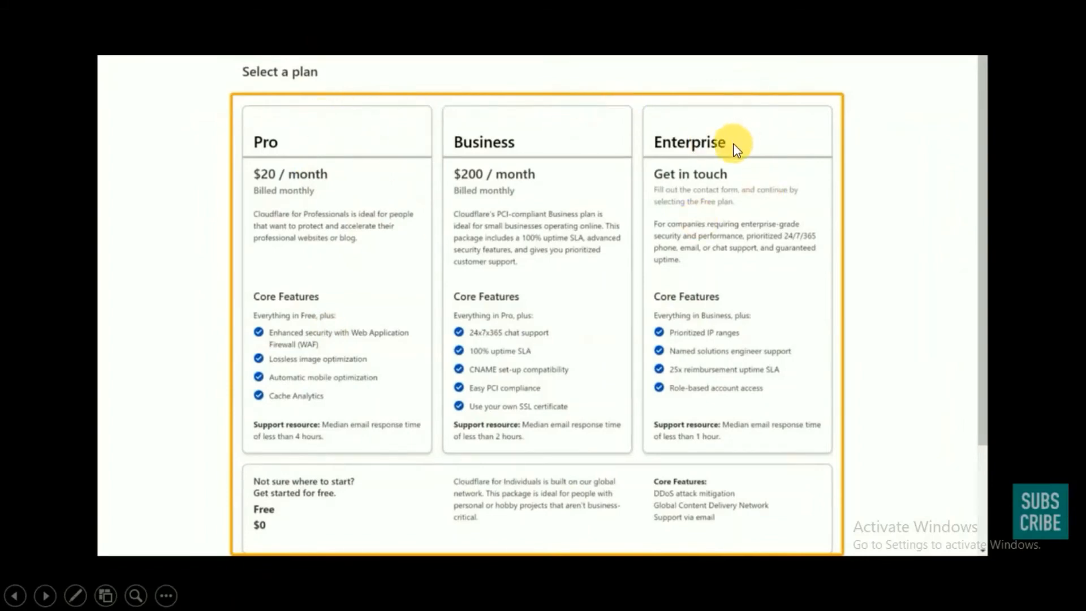
# - Choose the Free $0 plan for dinyeat.com and accept the scanned DNS records
pyautogui.click(289, 513)
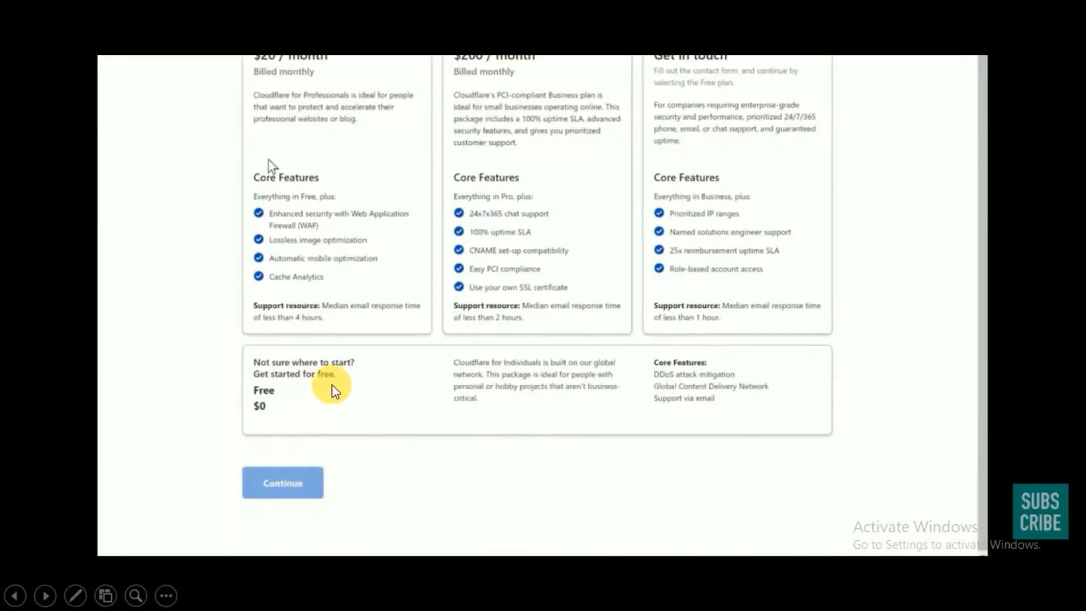
pyautogui.click(311, 477)
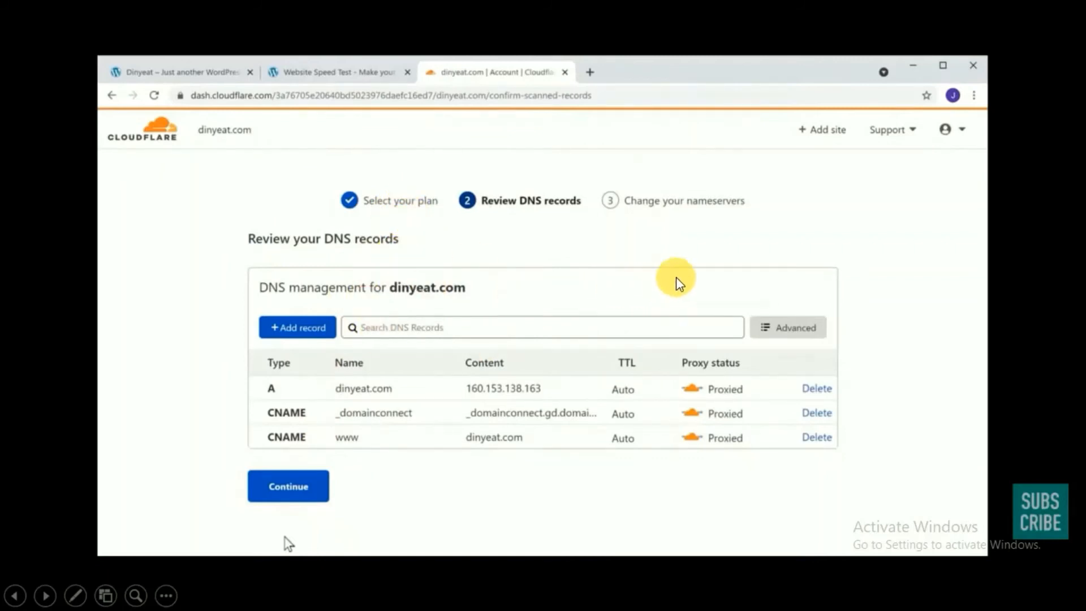
pyautogui.click(279, 520)
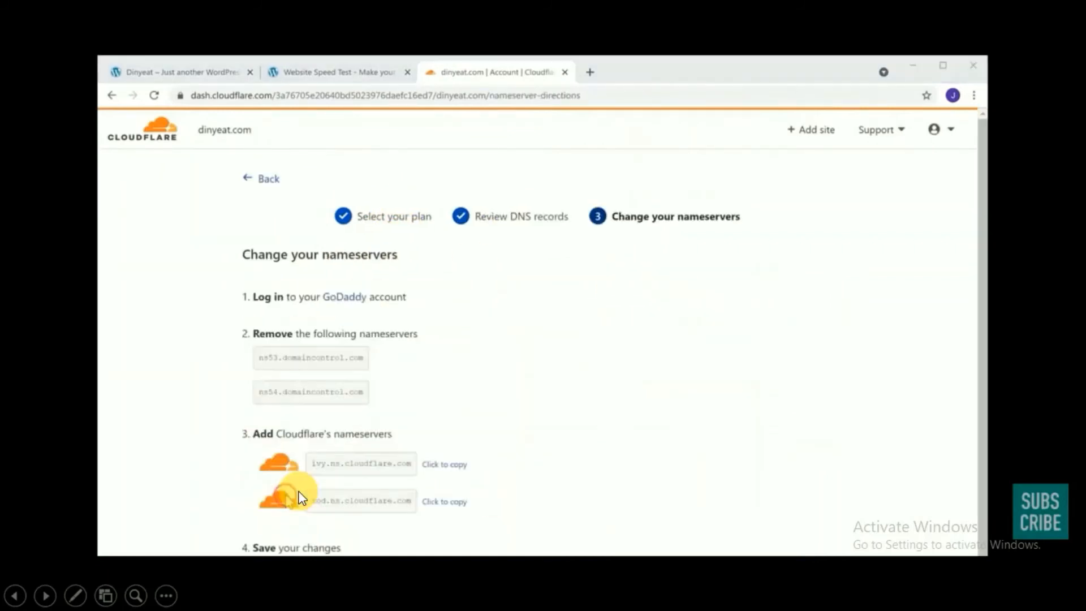
pyautogui.click(351, 379)
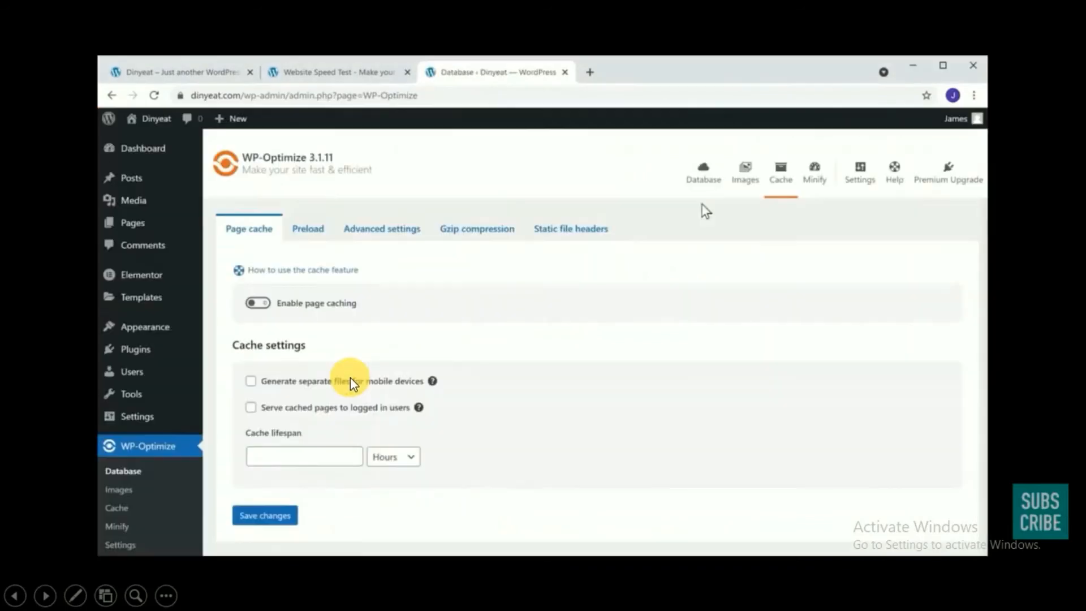
pyautogui.press('Left')
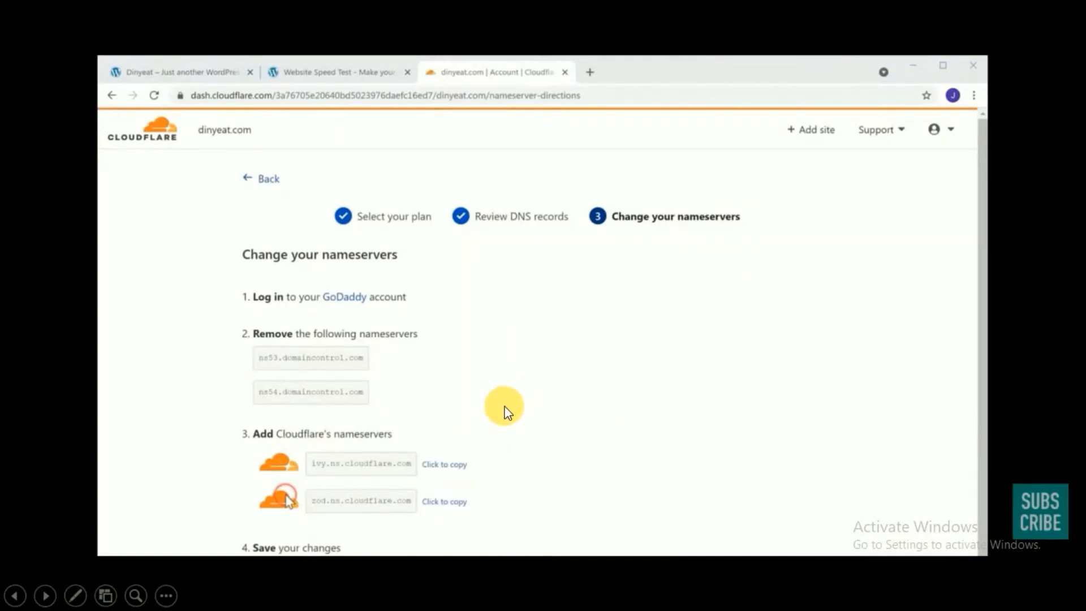
pyautogui.press('Right')
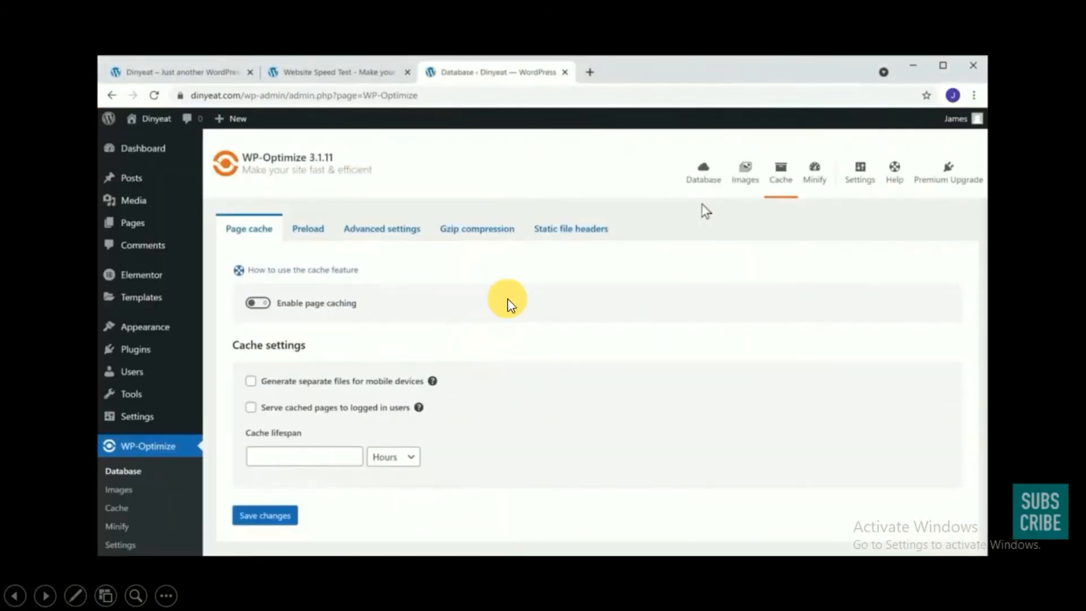
# - Switch to GoDaddy, sign in to the account and open the DNS settings of the dinyeat.com domain
pyautogui.press('Right')
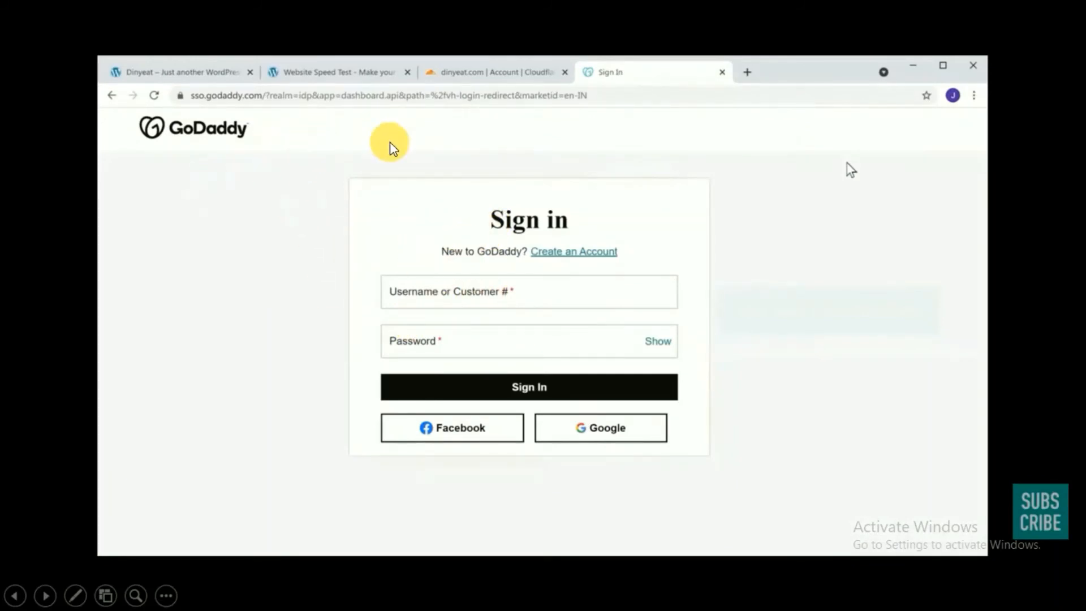
pyautogui.click(504, 308)
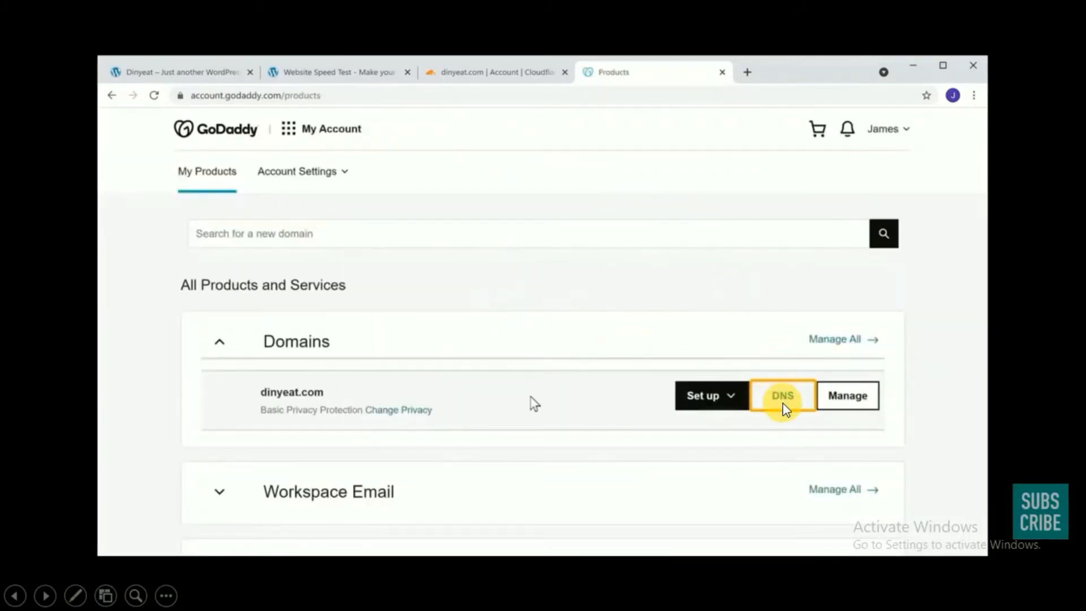
pyautogui.click(782, 403)
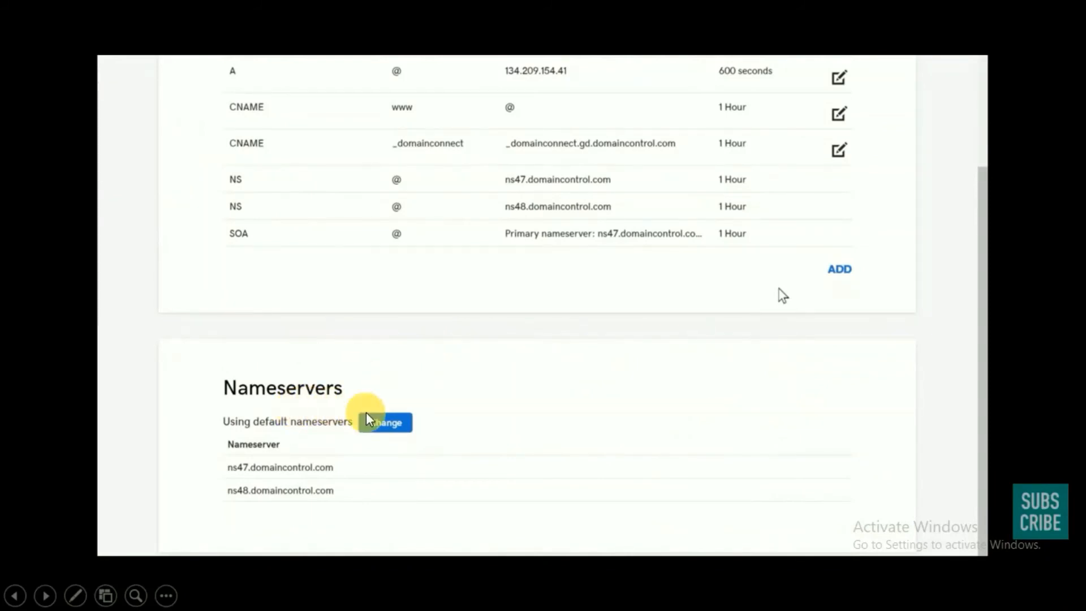
# - Replace dinyeat.com's default nameservers with ivy.ns.cloudflare.com and zod.ns.cloudflare.com, and save them
pyautogui.click(380, 429)
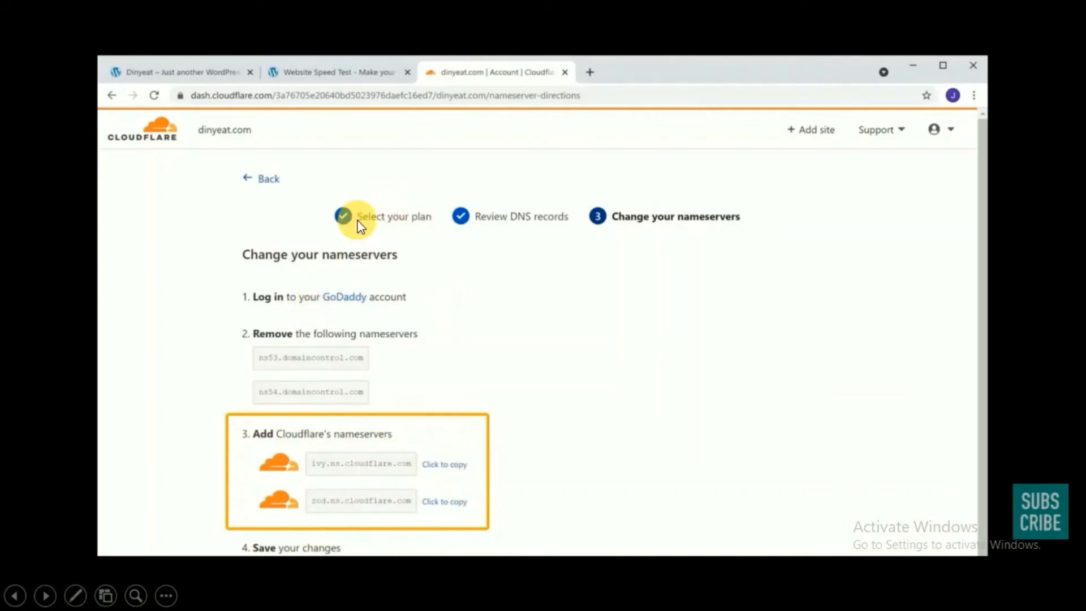
pyautogui.click(552, 316)
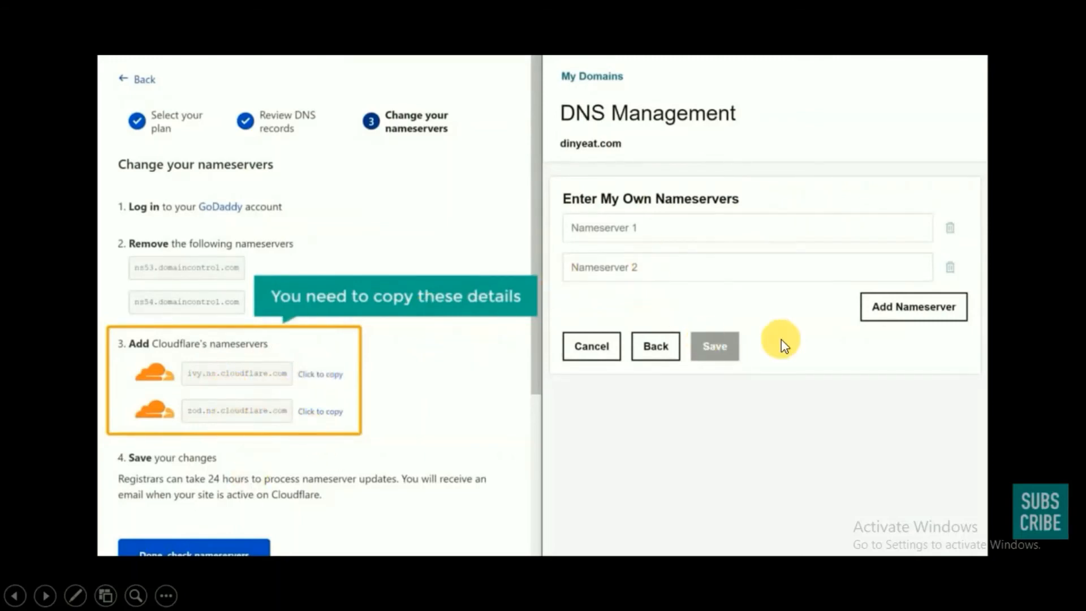
pyautogui.click(759, 344)
pyautogui.click(744, 343)
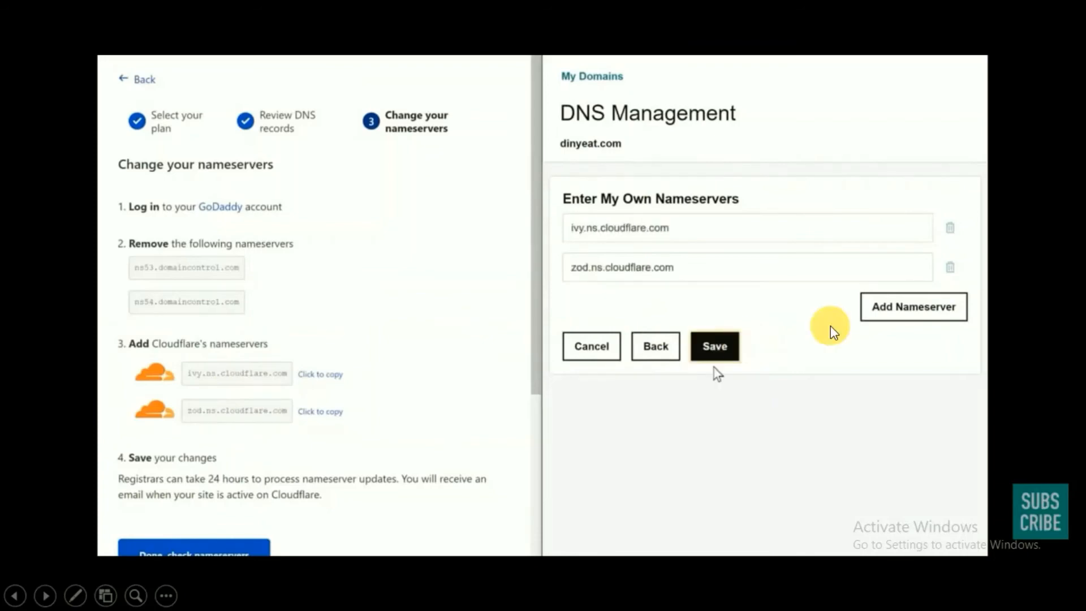
pyautogui.click(907, 308)
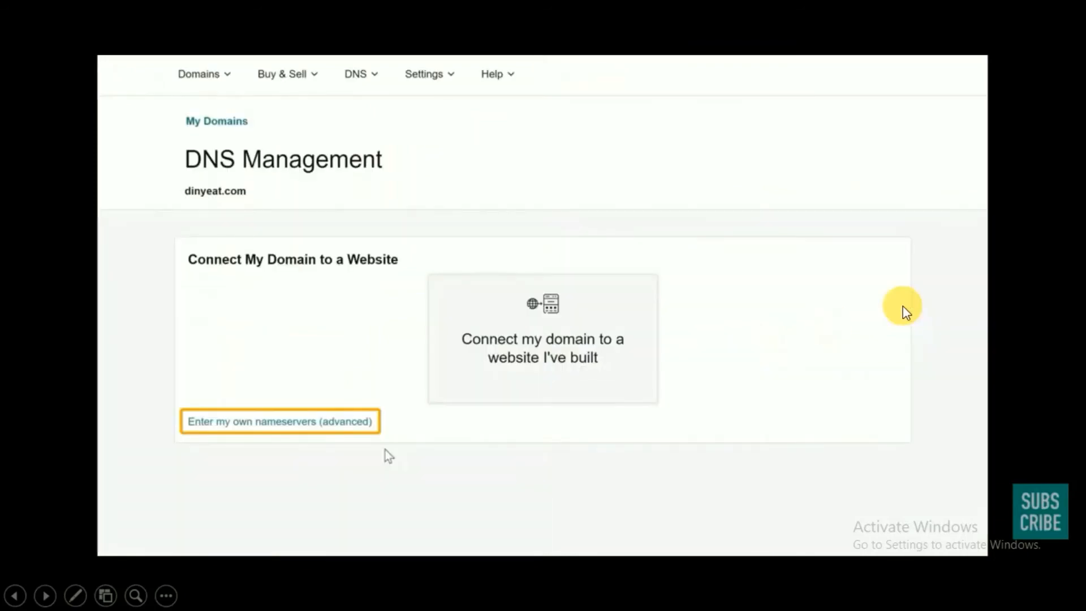
pyautogui.click(491, 423)
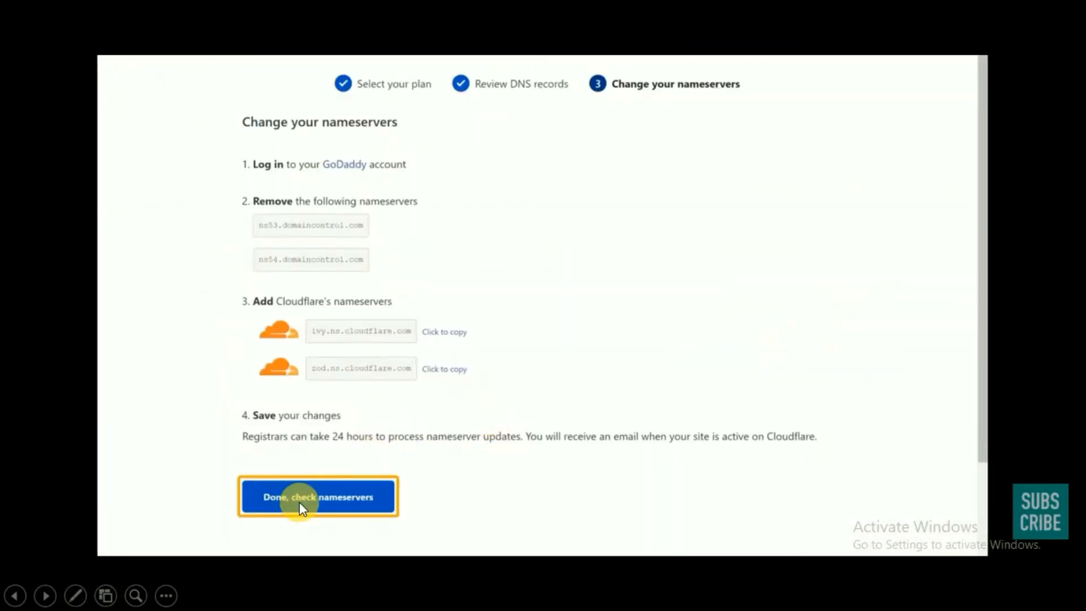
# - Have Cloudflare check the changed nameservers and start its Quick Start Guide
pyautogui.click(317, 509)
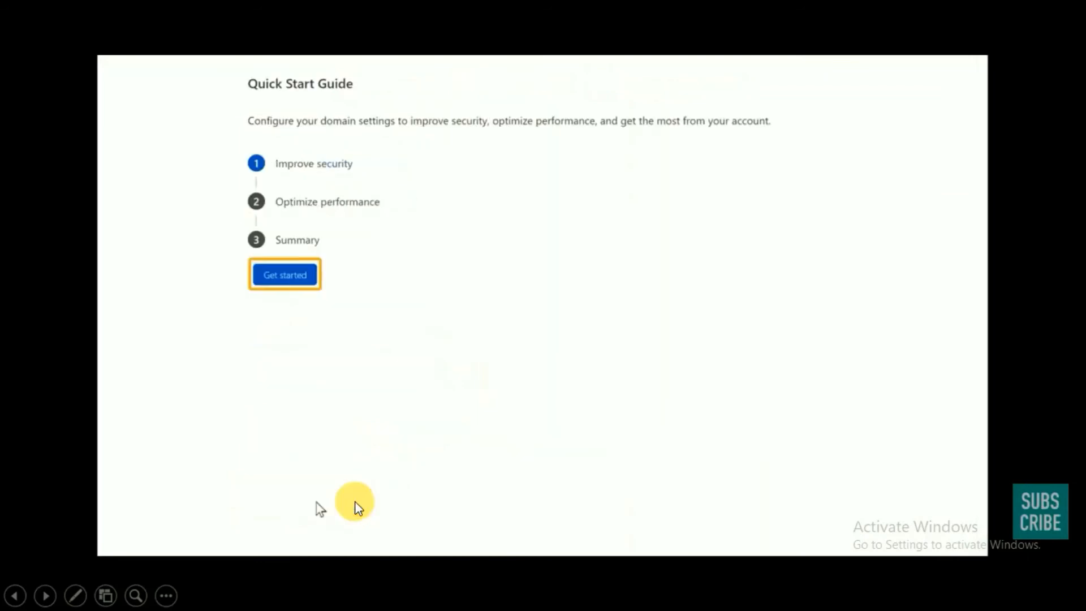
pyautogui.click(282, 286)
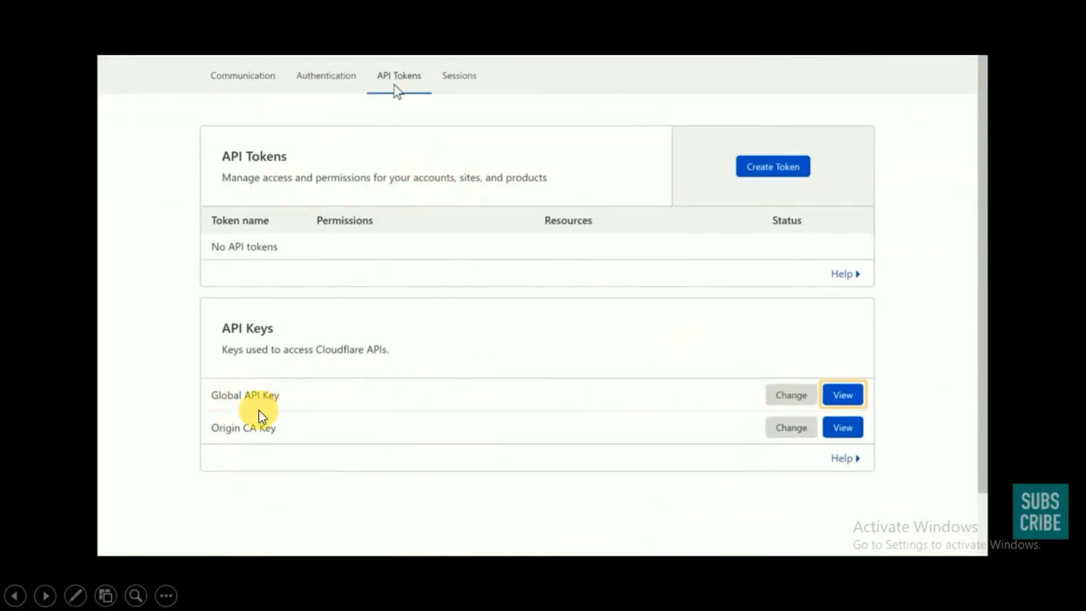
# - Copy the Global API Key from Cloudflare, paste it into the WordPress plugin's API key field and save the API credentials
pyautogui.click(843, 395)
pyautogui.click(433, 396)
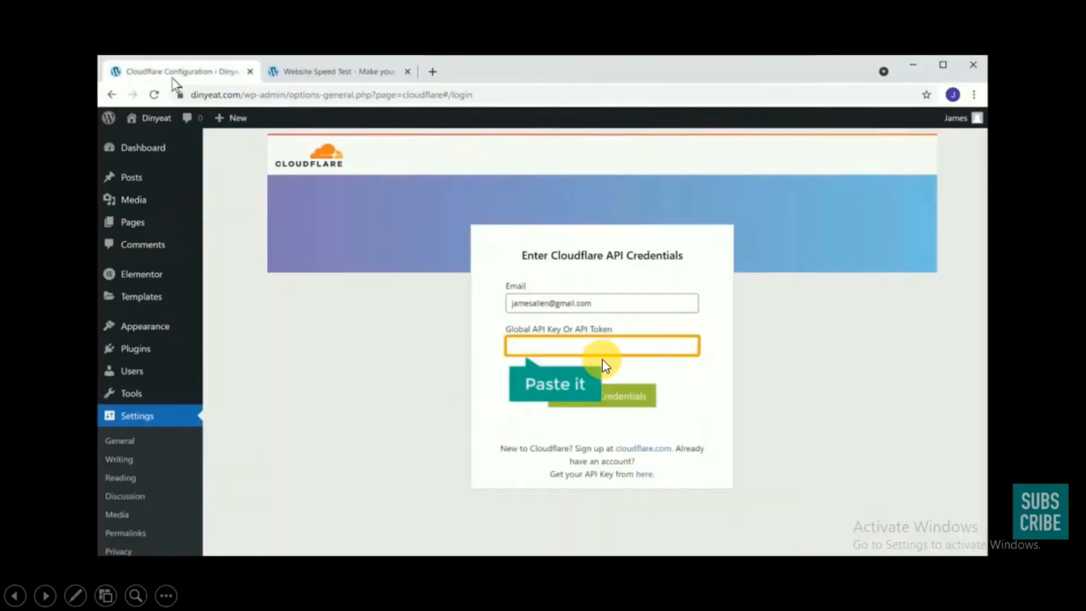
pyautogui.hotkey('ctrl', 'v')
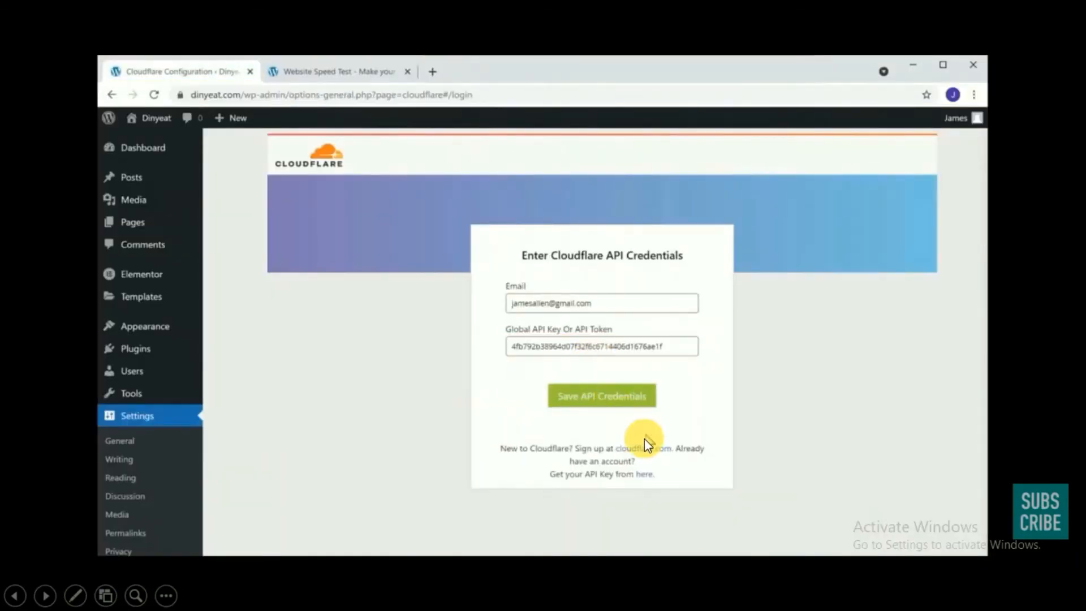
pyautogui.click(600, 396)
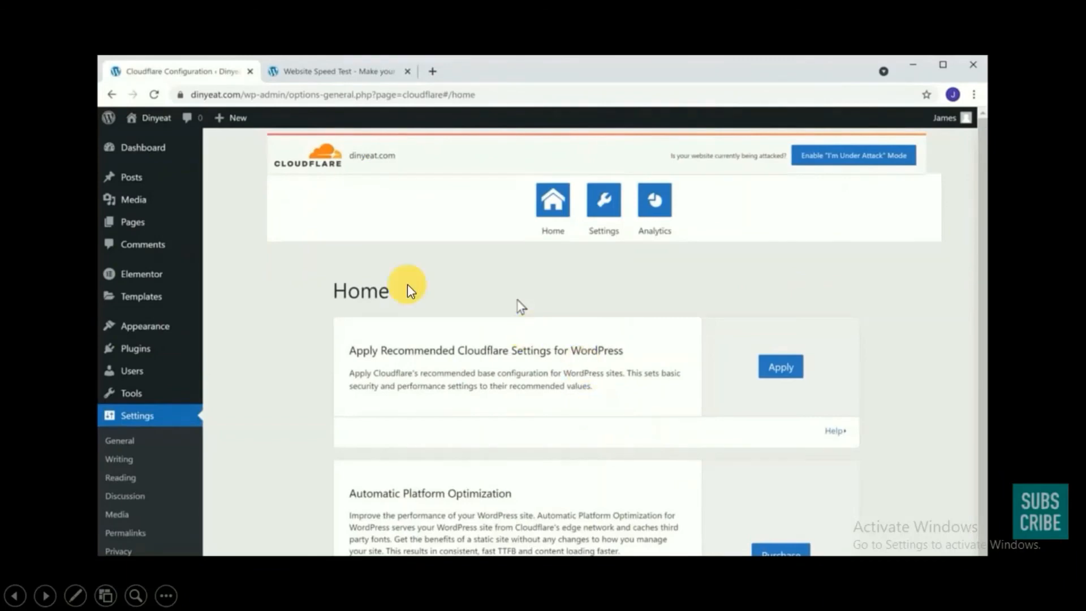